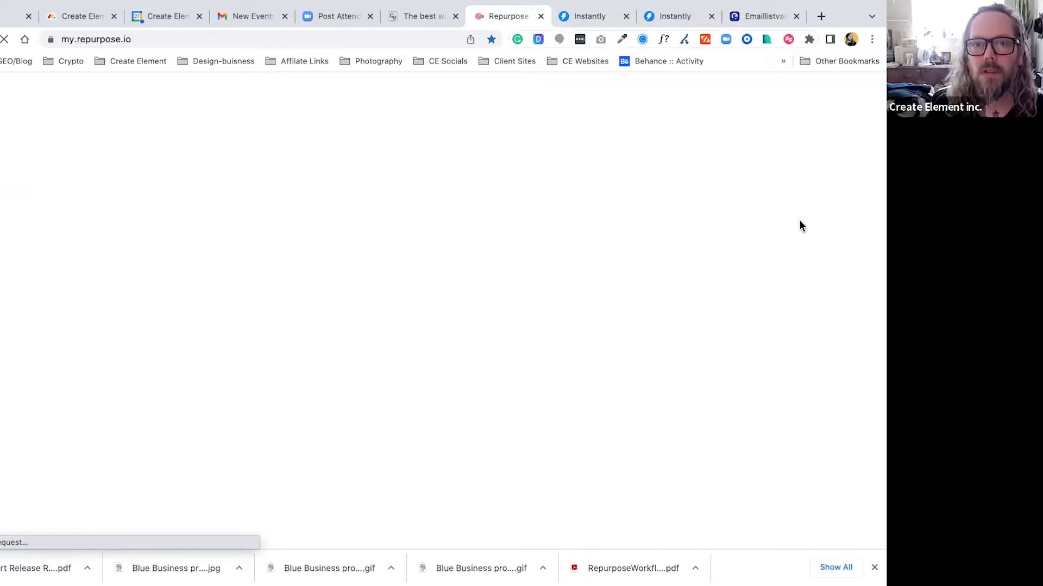
- Close the two Instantly browser tabs and the email list validation tab, keeping the Repurpose.io page open
{"action": "left_click", "coordinate": [626, 17]}
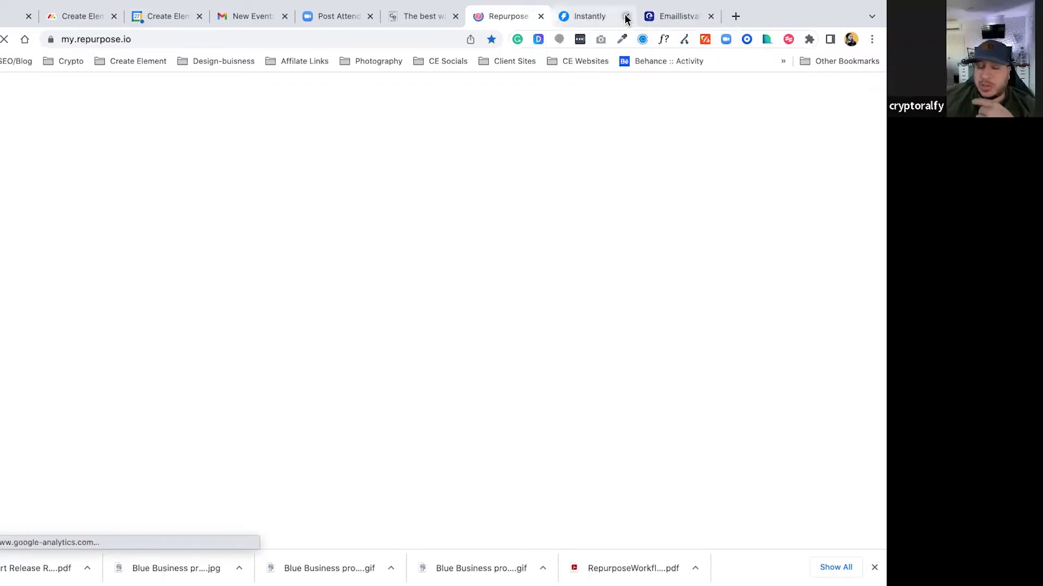
{"action": "left_click", "coordinate": [626, 17]}
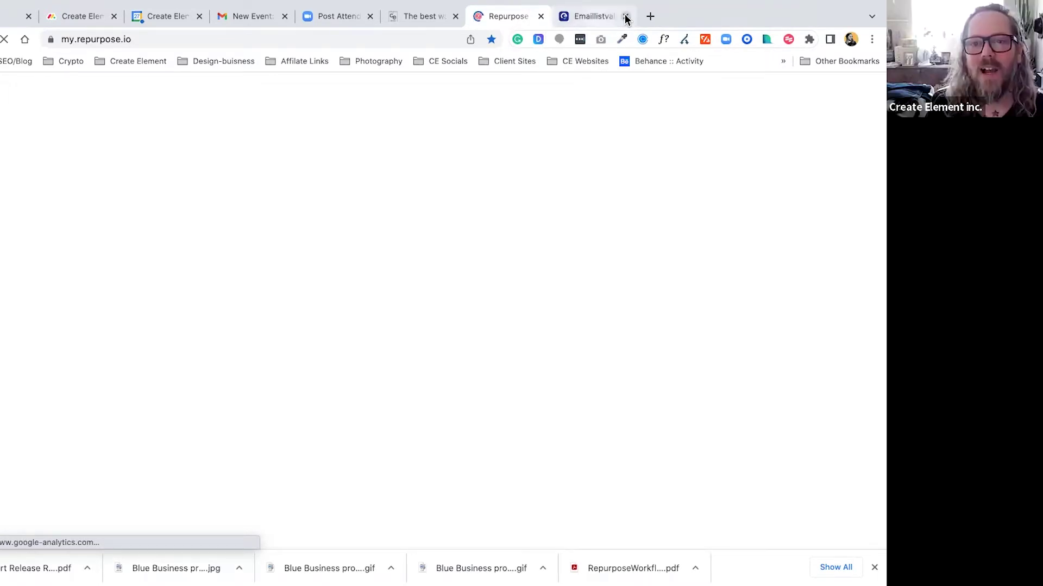
{"action": "left_click", "coordinate": [627, 17]}
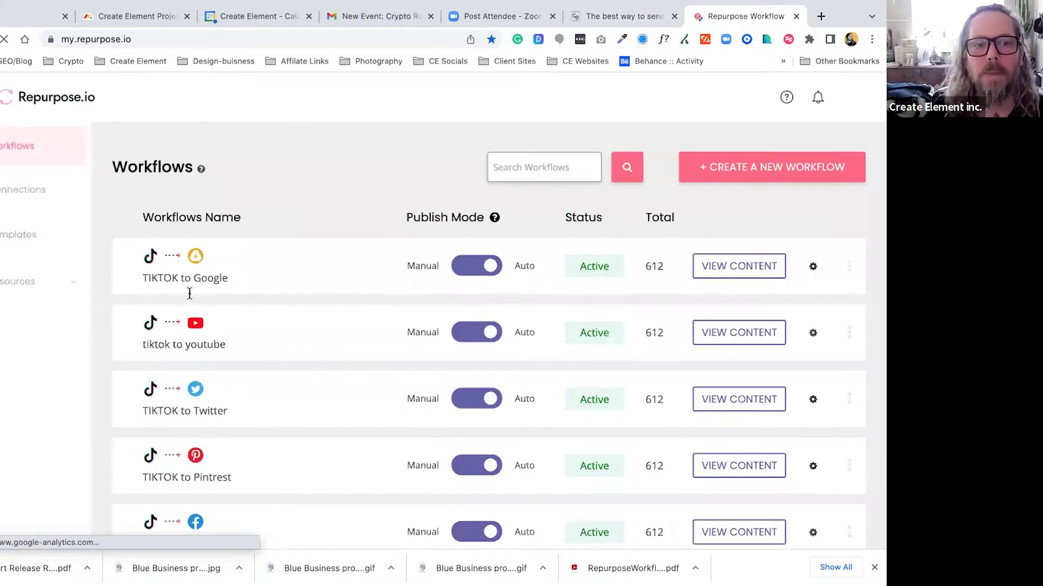
- Enable auto publishing for the TIKTOK to Instagram workflow, limited to content published on 27 October 2022 or newer
{"action": "scroll", "coordinate": [277, 288], "scroll_direction": "down", "scroll_amount": 1}
{"action": "scroll", "coordinate": [277, 287], "scroll_direction": "down", "scroll_amount": 2}
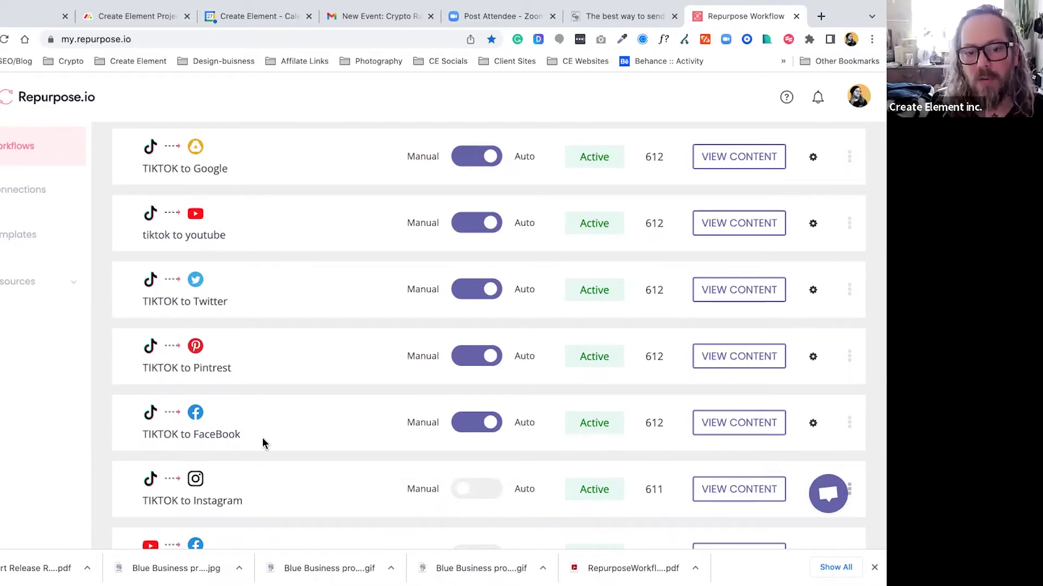
{"action": "scroll", "coordinate": [174, 467], "scroll_direction": "down", "scroll_amount": 2}
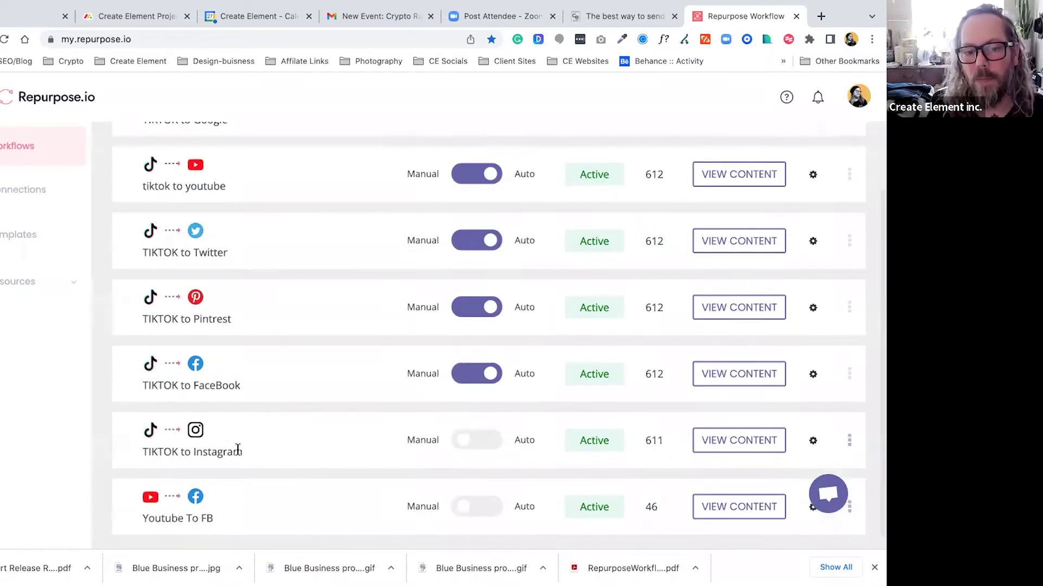
{"action": "scroll", "coordinate": [301, 428], "scroll_direction": "up", "scroll_amount": 3}
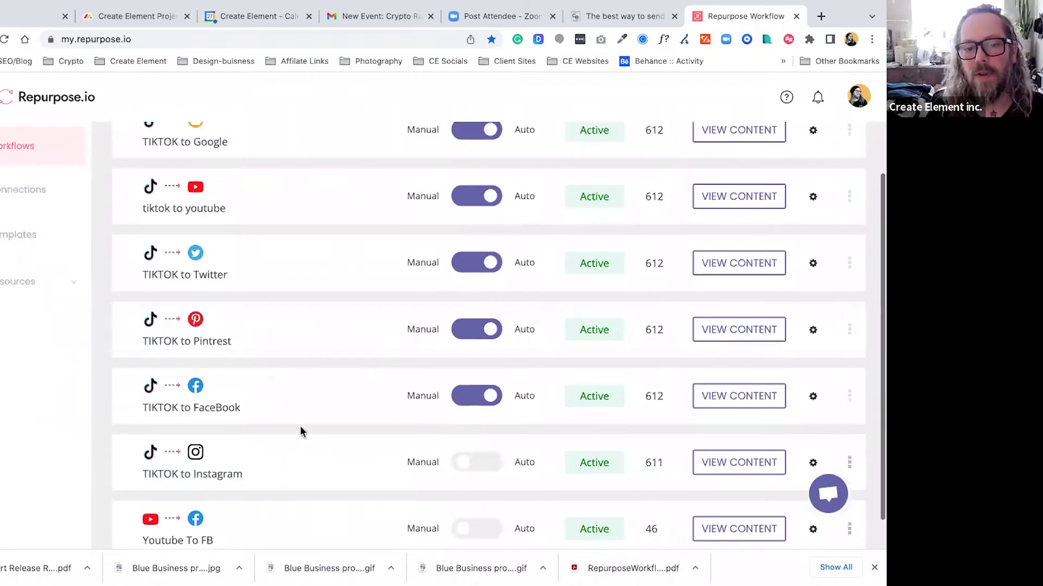
{"action": "scroll", "coordinate": [347, 443], "scroll_direction": "down", "scroll_amount": 2}
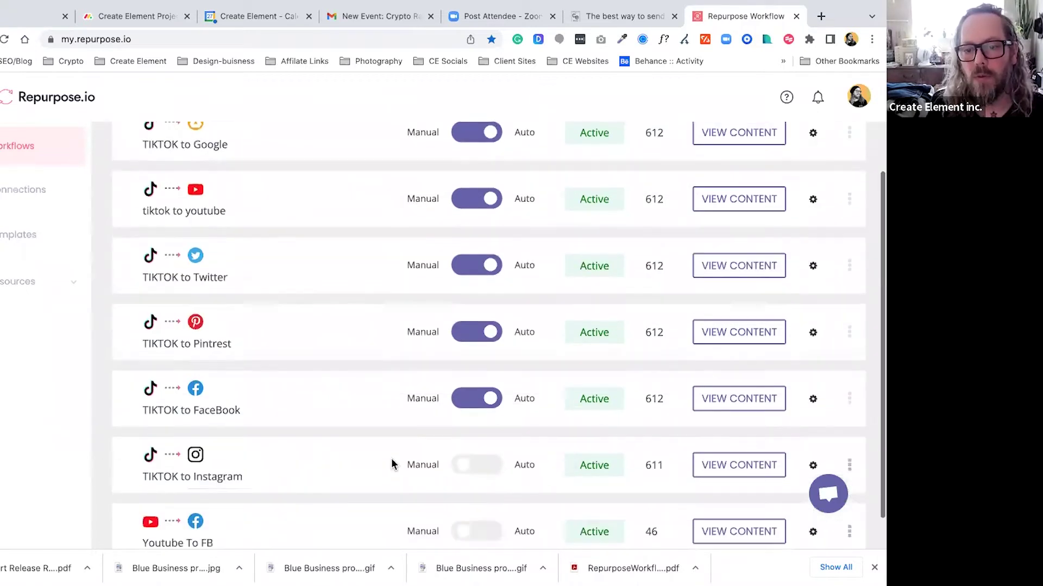
{"action": "left_click", "coordinate": [465, 466]}
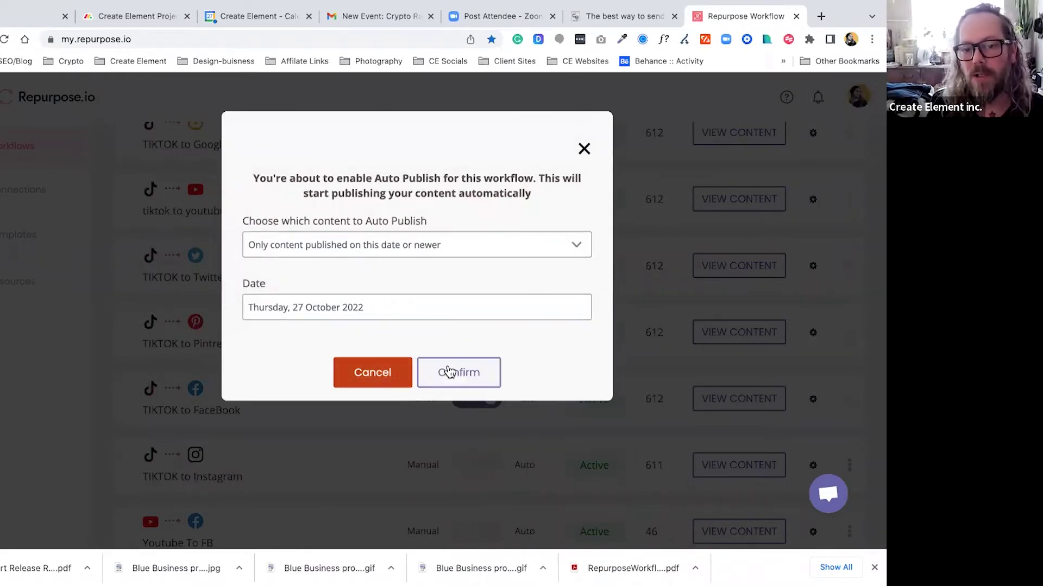
{"action": "left_click", "coordinate": [449, 371]}
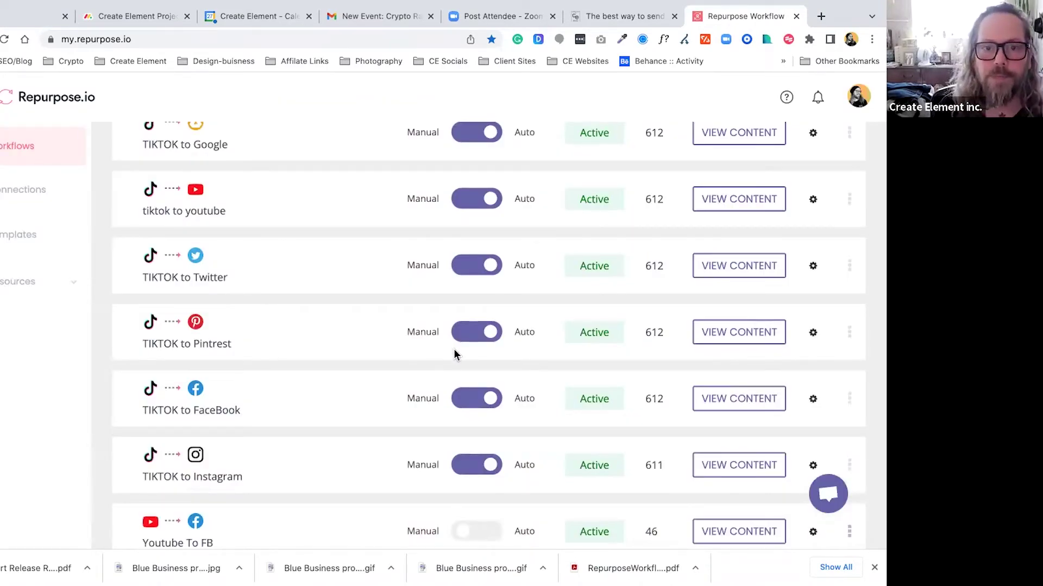
- Open the content list of the TIKTOK to Pintrest workflow
{"action": "scroll", "coordinate": [352, 293], "scroll_direction": "down", "scroll_amount": 2}
{"action": "scroll", "coordinate": [352, 316], "scroll_direction": "up", "scroll_amount": 1}
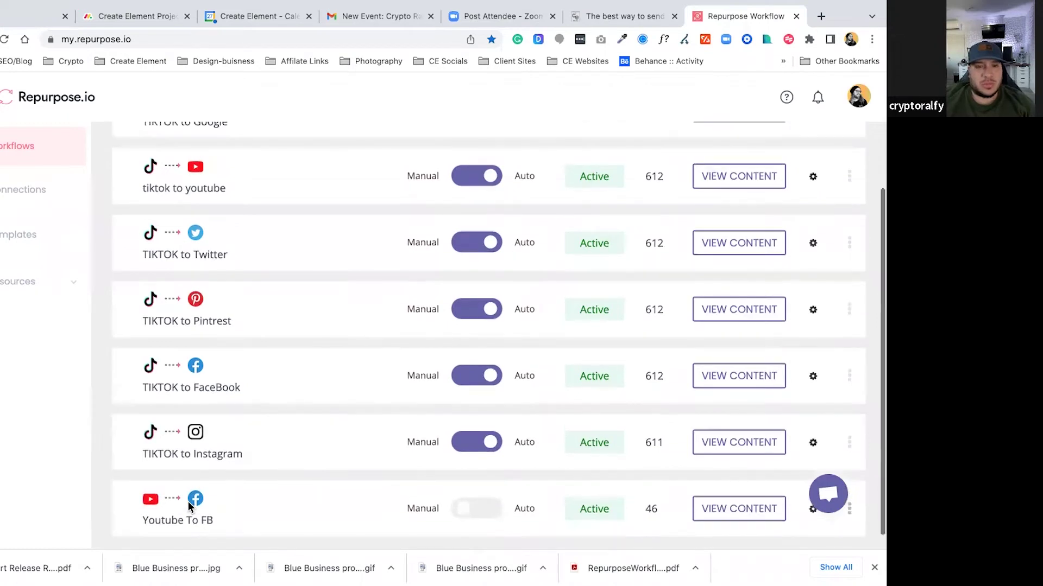
{"action": "scroll", "coordinate": [187, 500], "scroll_direction": "down", "scroll_amount": 1}
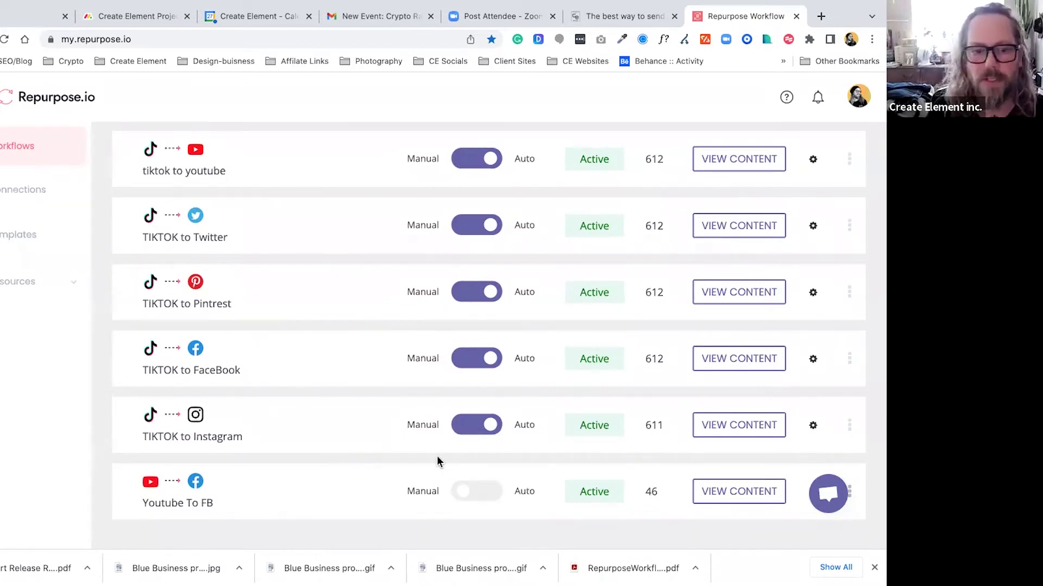
{"action": "scroll", "coordinate": [439, 461], "scroll_direction": "up", "scroll_amount": 1}
{"action": "scroll", "coordinate": [254, 278], "scroll_direction": "up", "scroll_amount": 1}
{"action": "scroll", "coordinate": [252, 296], "scroll_direction": "down", "scroll_amount": 2}
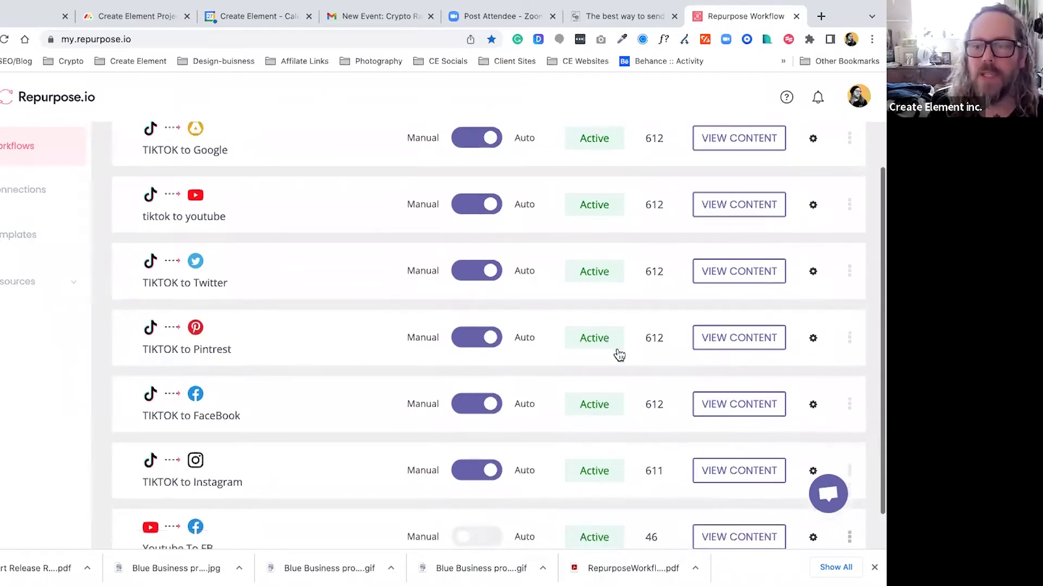
{"action": "left_click", "coordinate": [726, 347]}
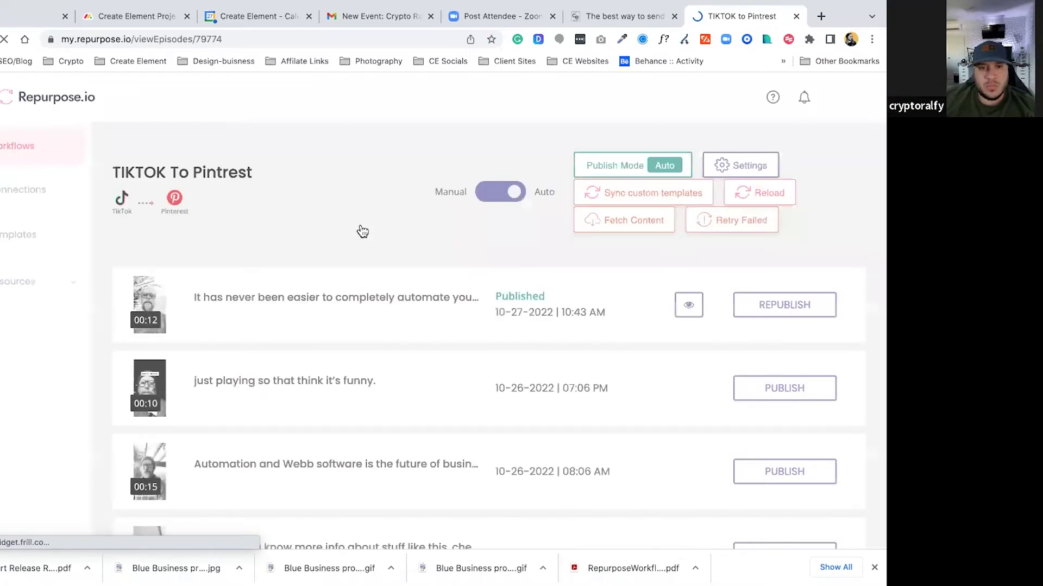
- Open the custom publish settings for the 56-second "Things your website needs!" video dated 10-14-2022
{"action": "scroll", "coordinate": [363, 232], "scroll_direction": "down", "scroll_amount": 7}
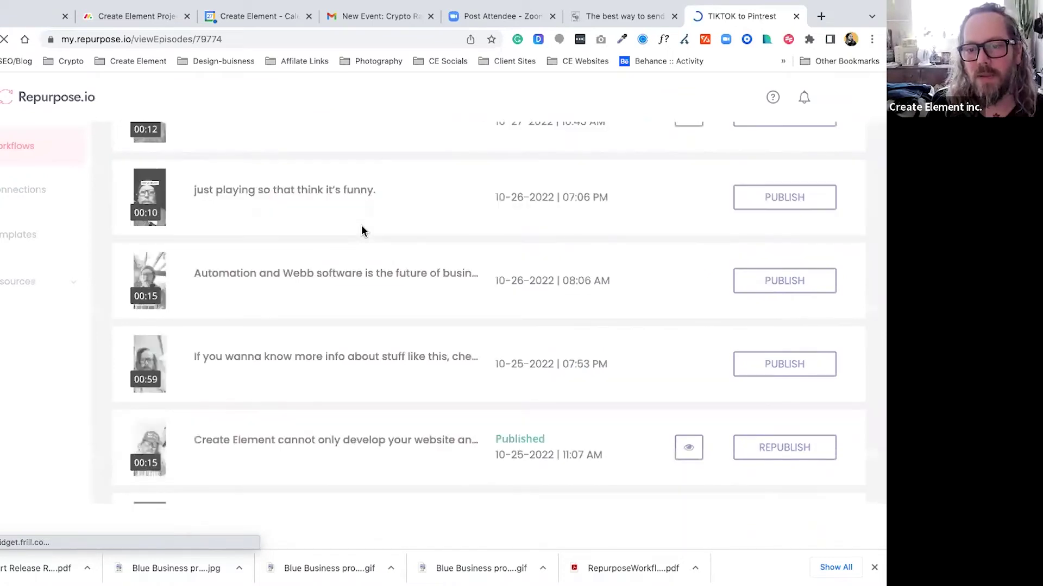
{"action": "scroll", "coordinate": [361, 225], "scroll_direction": "down", "scroll_amount": 4}
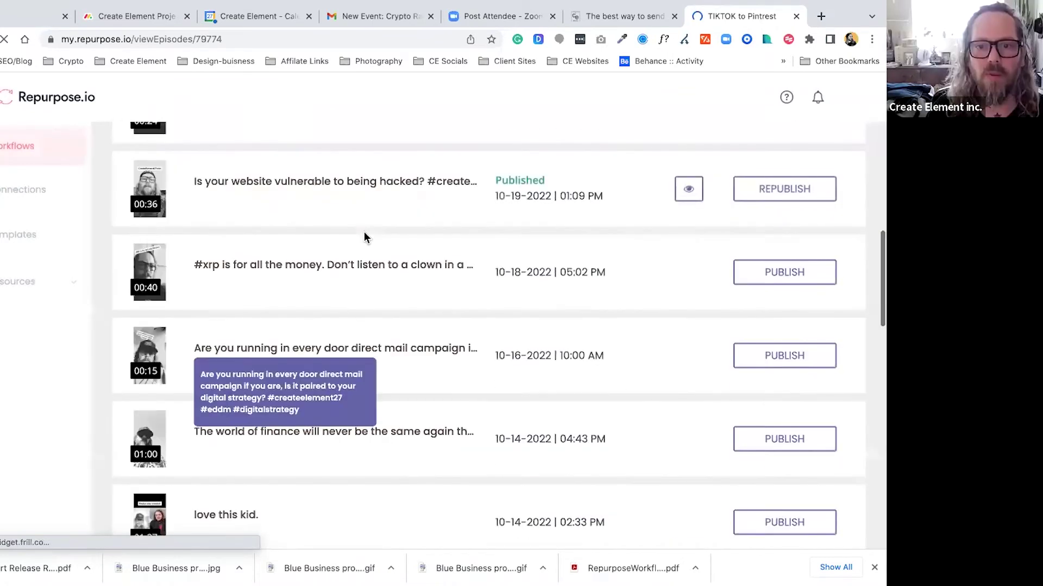
{"action": "scroll", "coordinate": [363, 236], "scroll_direction": "down", "scroll_amount": 4}
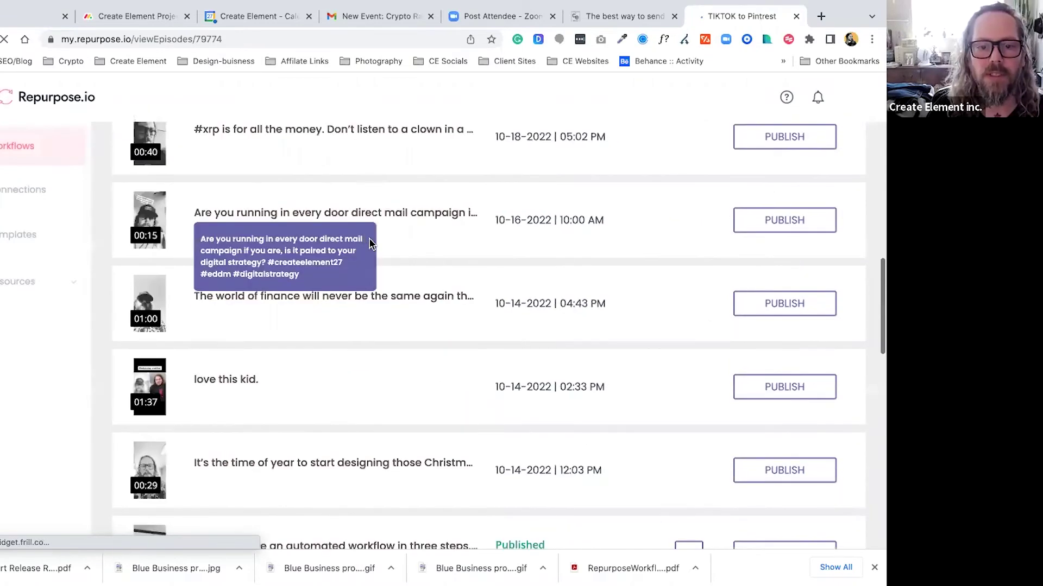
{"action": "scroll", "coordinate": [399, 281], "scroll_direction": "down", "scroll_amount": 2}
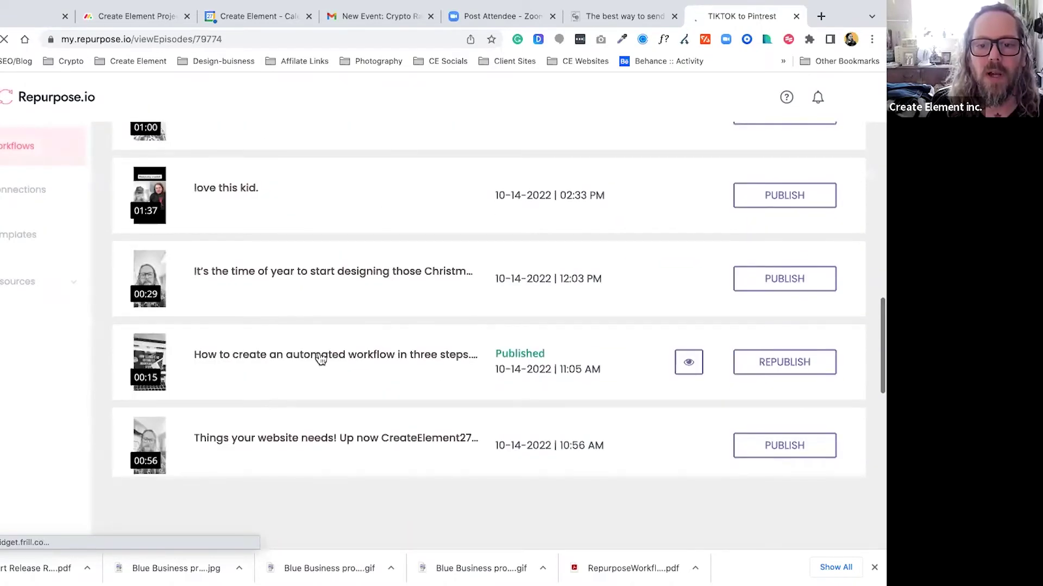
{"action": "scroll", "coordinate": [320, 359], "scroll_direction": "down", "scroll_amount": 2}
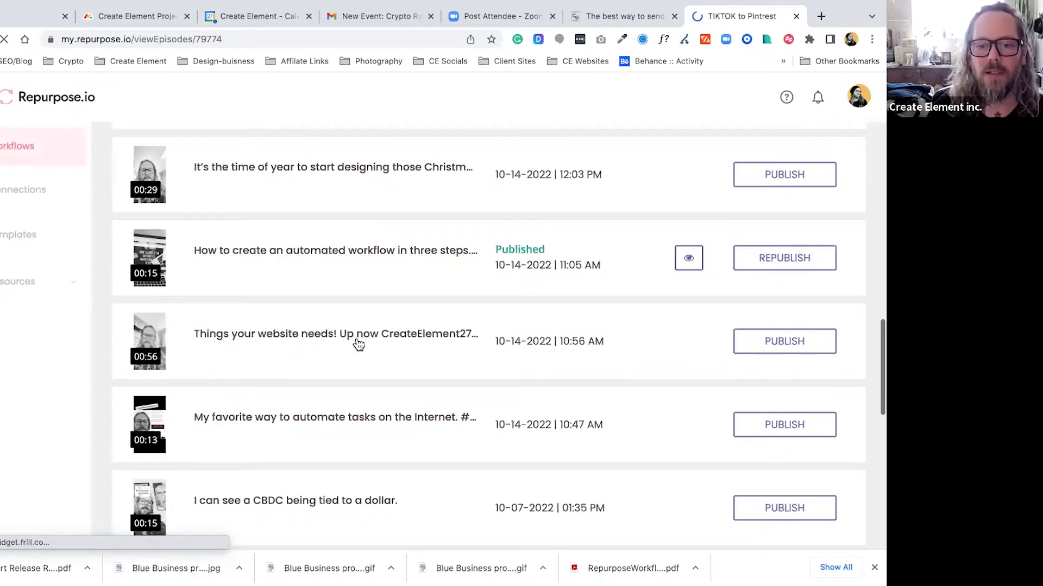
{"action": "left_click", "coordinate": [768, 342]}
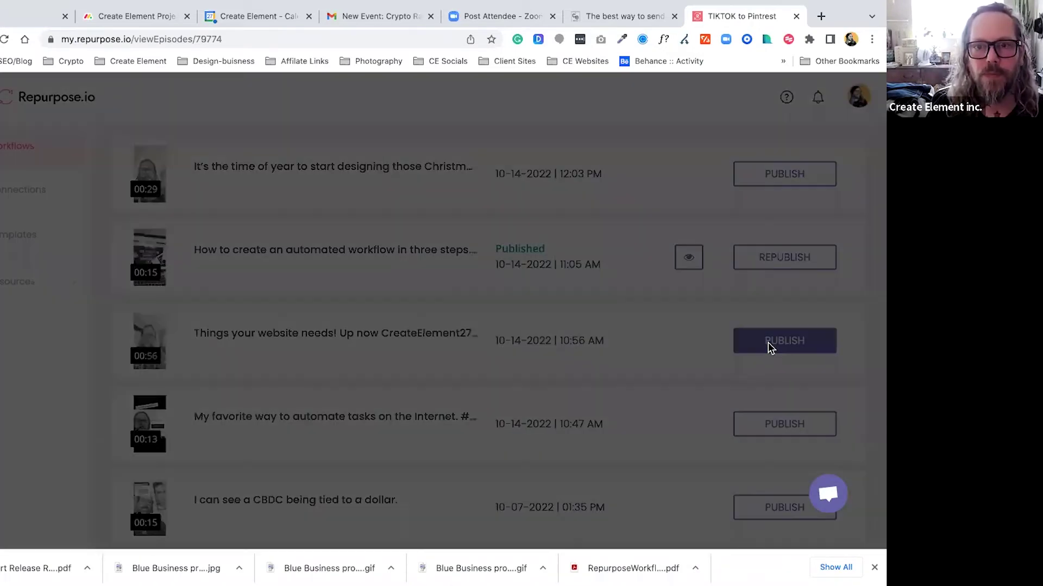
{"action": "scroll", "coordinate": [391, 261], "scroll_direction": "down", "scroll_amount": 1}
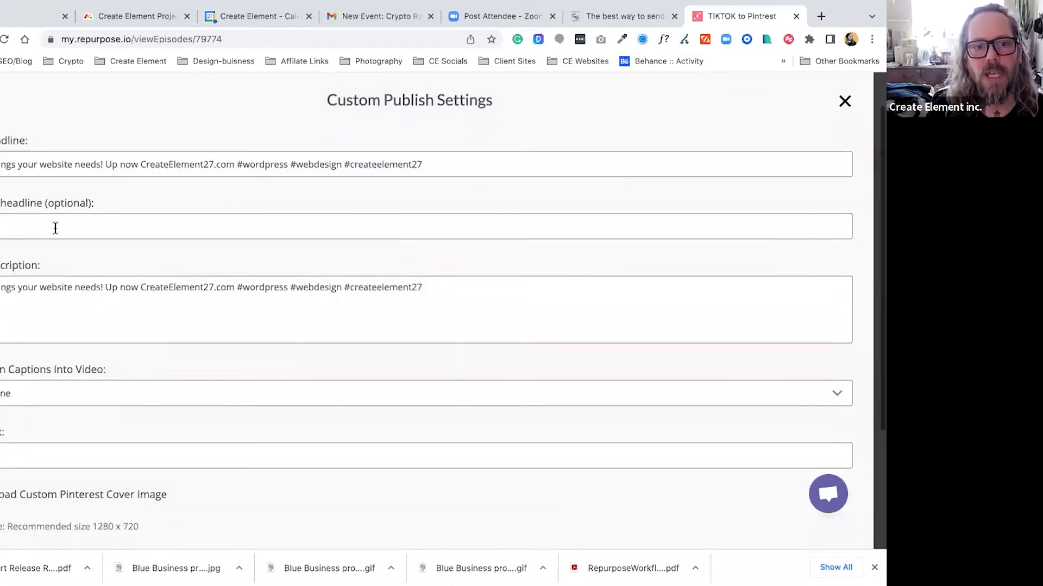
{"action": "scroll", "coordinate": [228, 267], "scroll_direction": "down", "scroll_amount": 1}
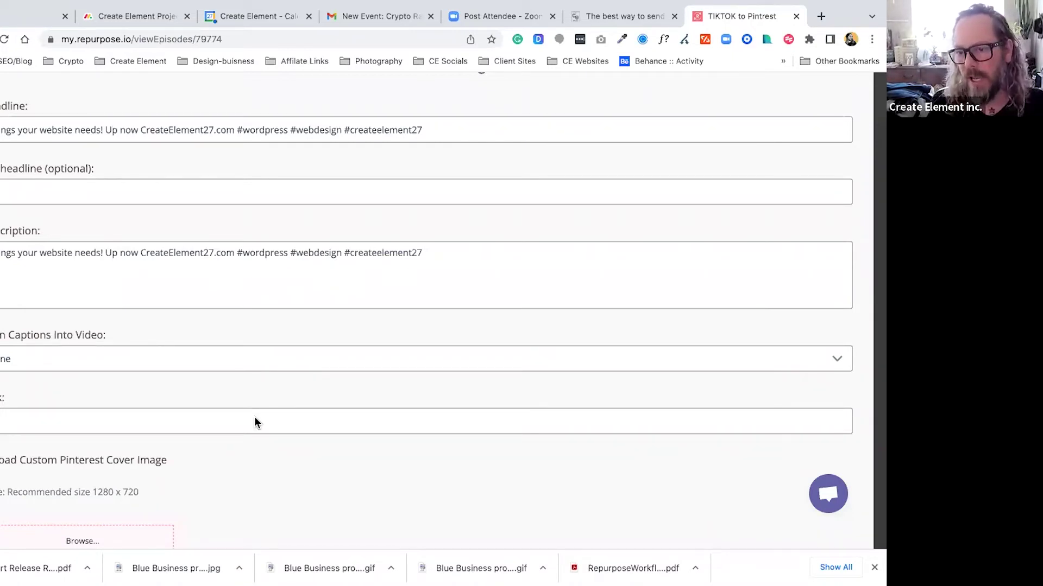
- Switch to the Create Element website, open its The Latest blog page and copy that page's URL
{"action": "left_click", "coordinate": [586, 17]}
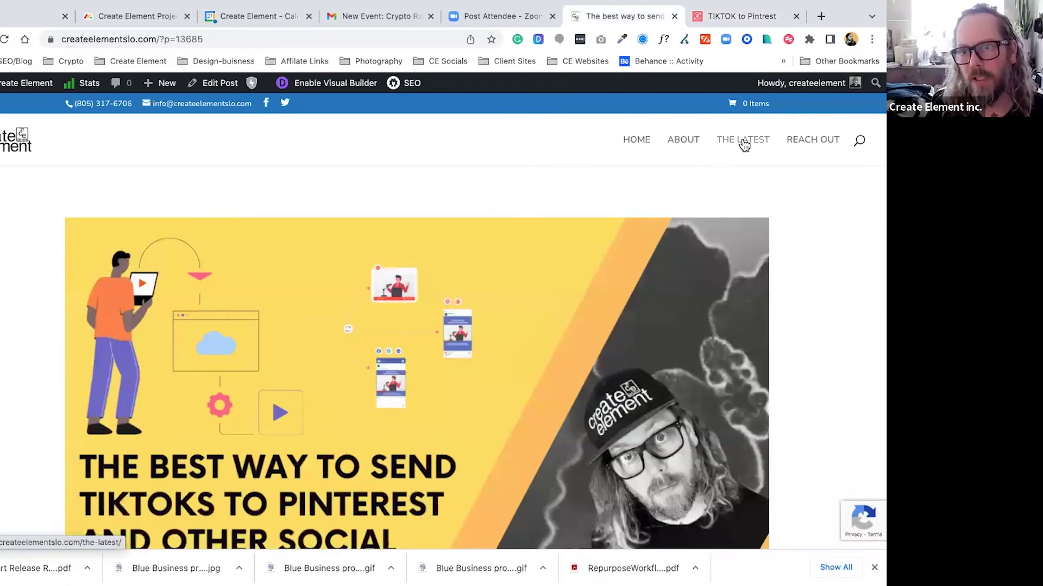
{"action": "left_click", "coordinate": [744, 144]}
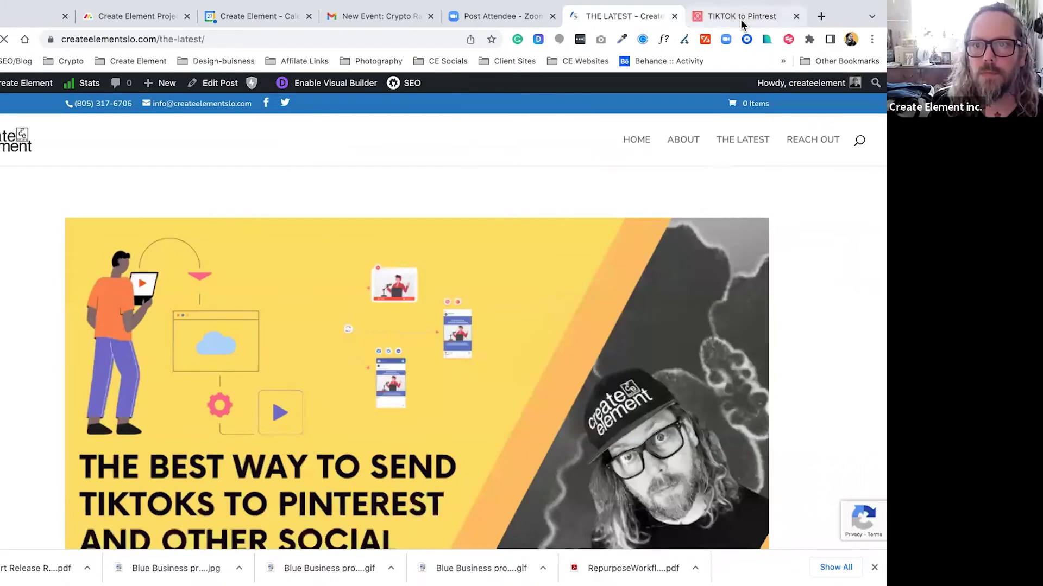
{"action": "key", "text": "ctrl+Tab"}
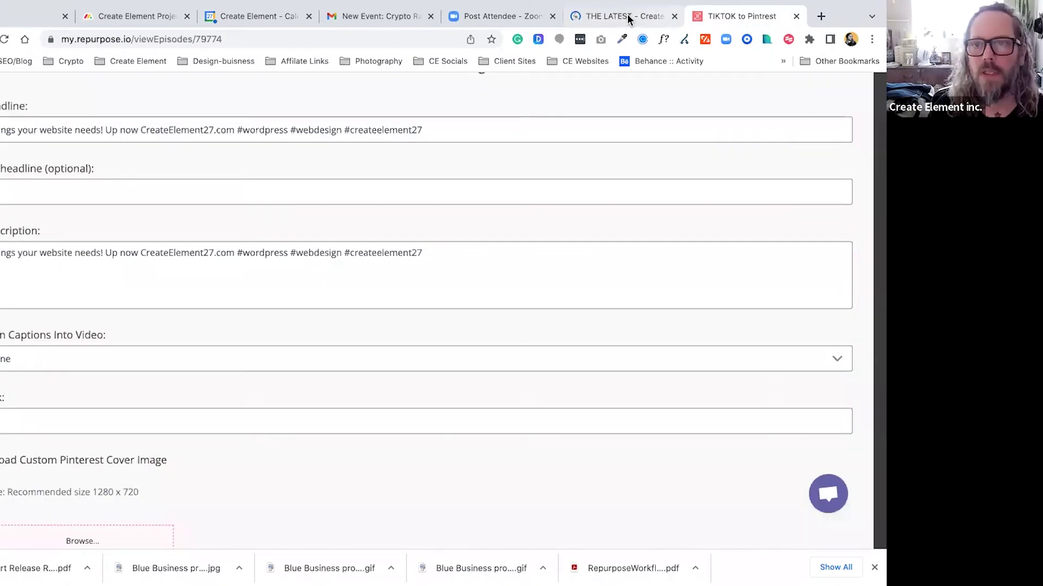
{"action": "left_click", "coordinate": [628, 19]}
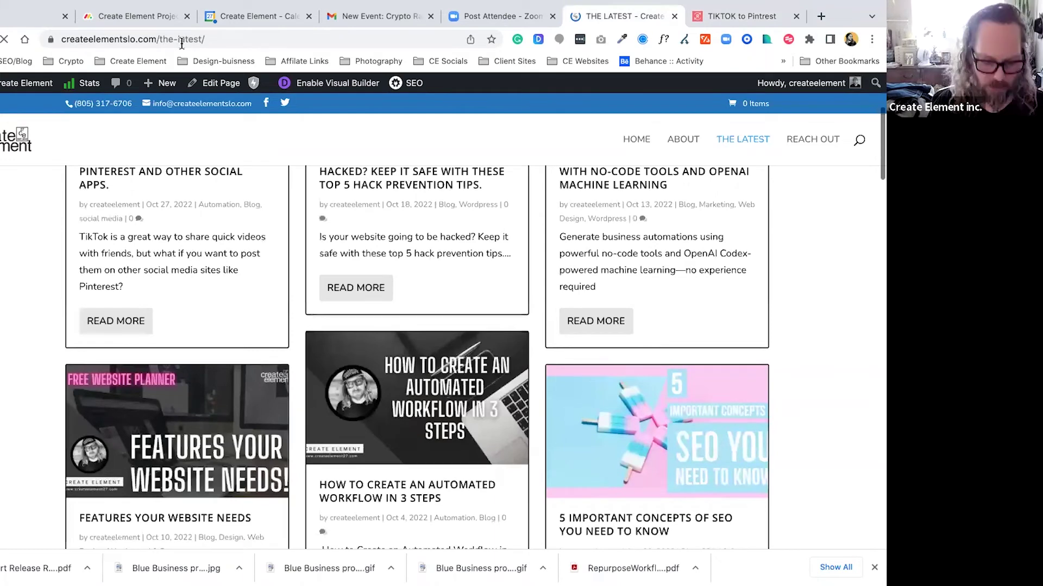
{"action": "left_click", "coordinate": [182, 40]}
{"action": "key", "text": "ctrl+c"}
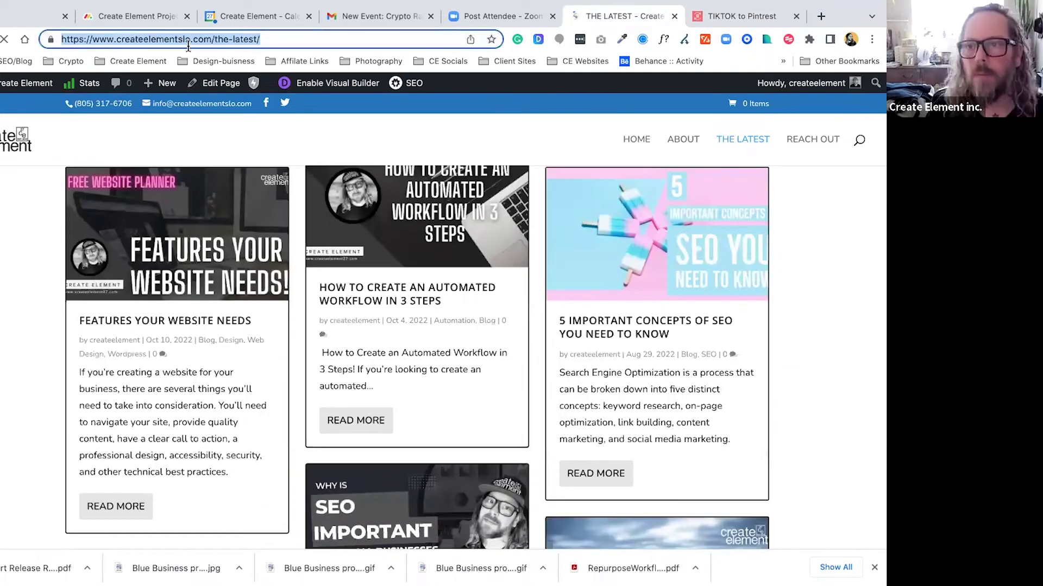
{"action": "left_click", "coordinate": [718, 18]}
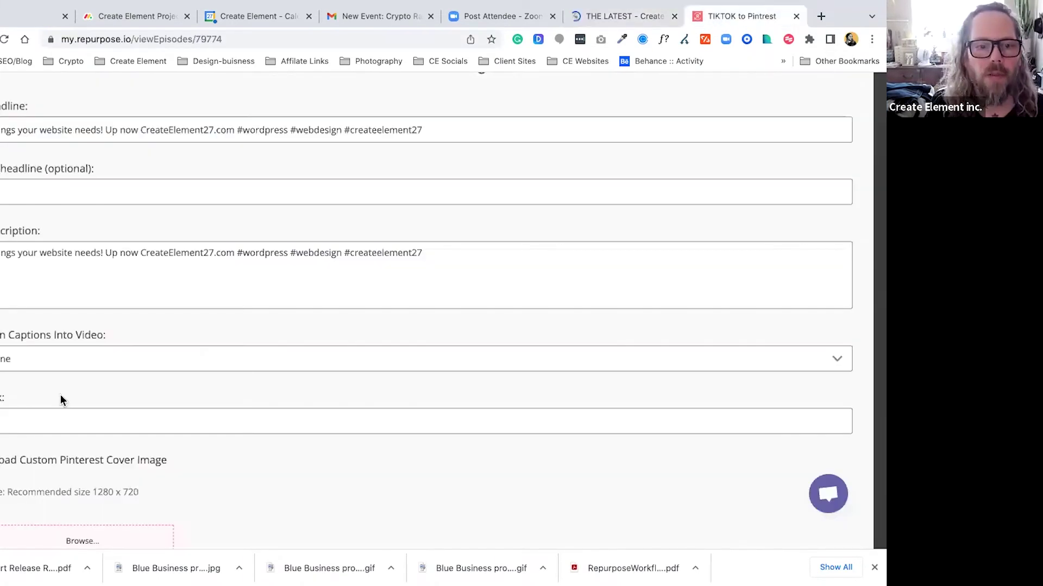
{"action": "left_click", "coordinate": [36, 423]}
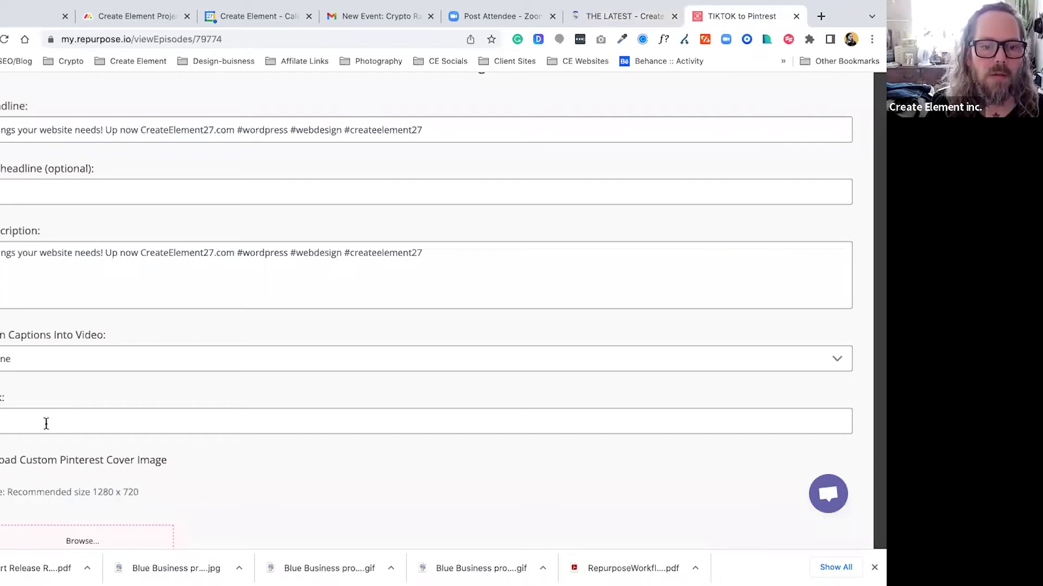
{"action": "key", "text": "ctrl+v"}
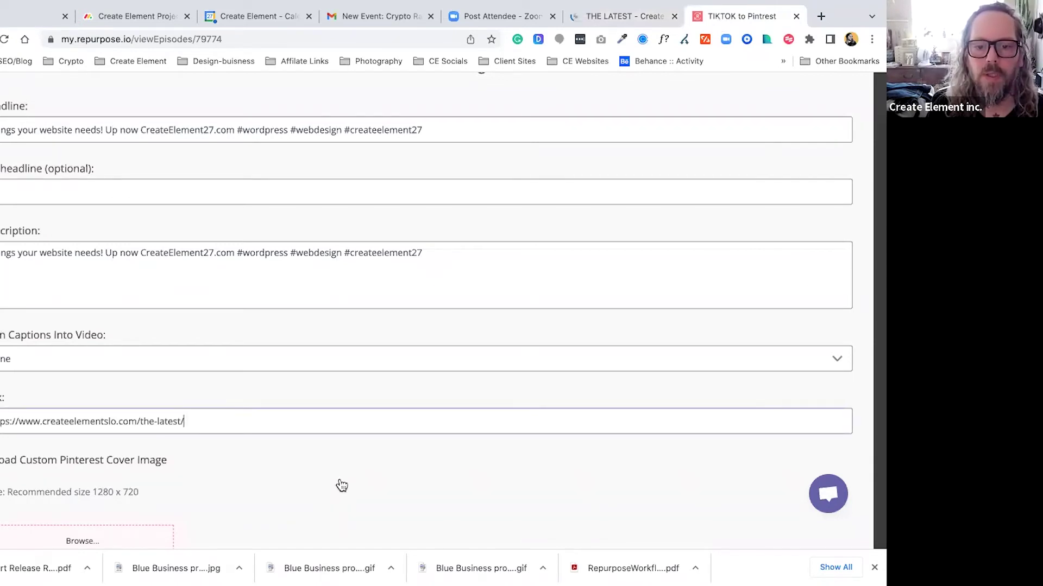
{"action": "scroll", "coordinate": [340, 485], "scroll_direction": "down", "scroll_amount": 3}
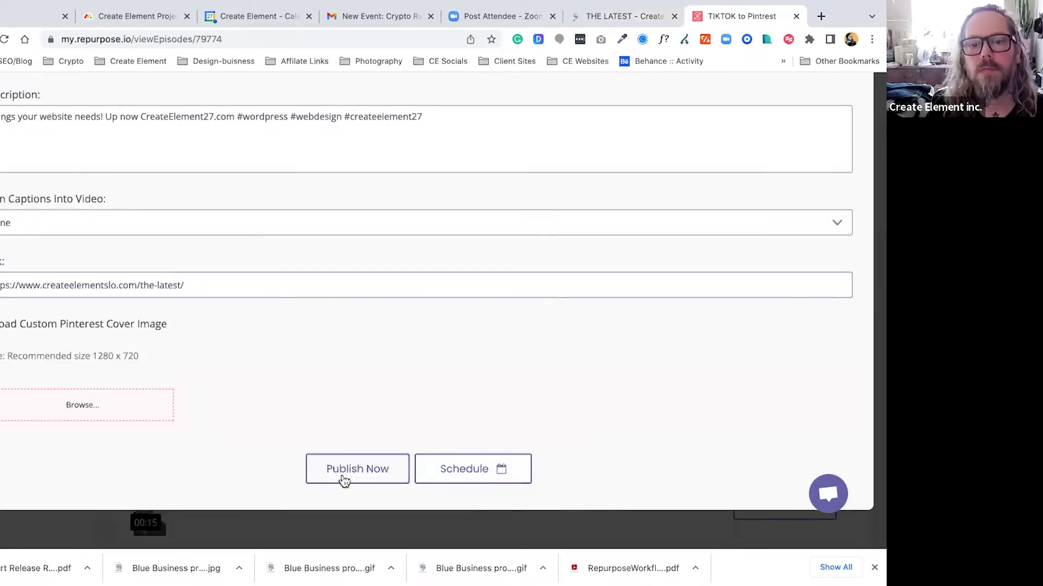
{"action": "left_click", "coordinate": [348, 478]}
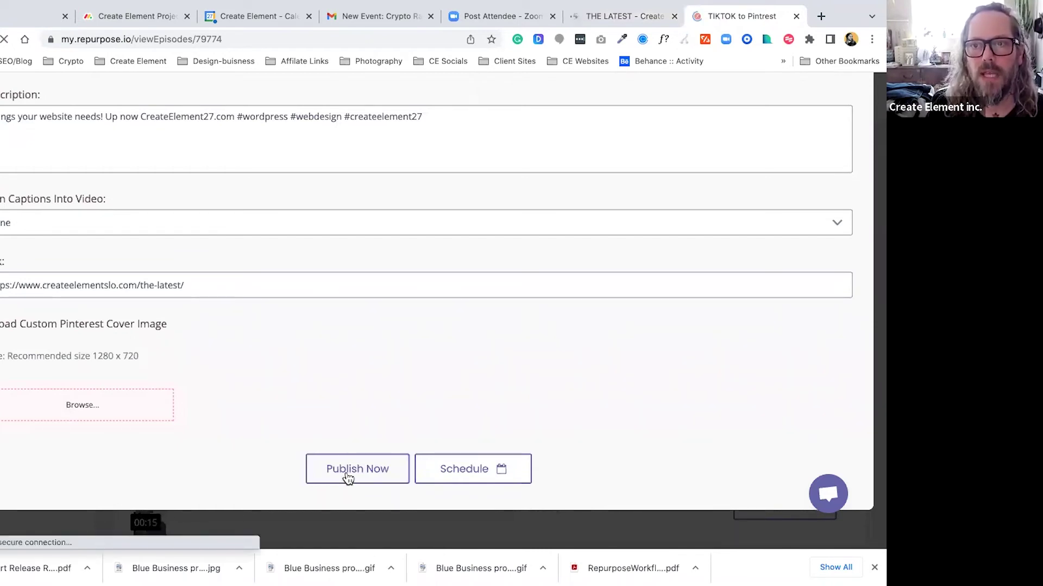